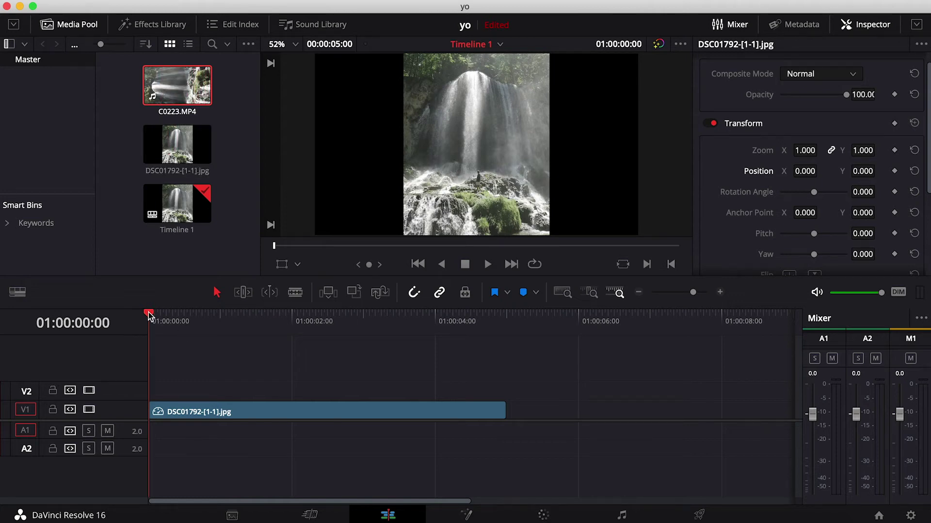
Step: Place C0223.MP4 on track V2 above the photo, unlink it, and delete its A2 audio
mouse_move(149, 315)
left_mouse_down()
mouse_move(484, 322)
mouse_move(257, 333)
mouse_move(148, 326)
left_mouse_up()
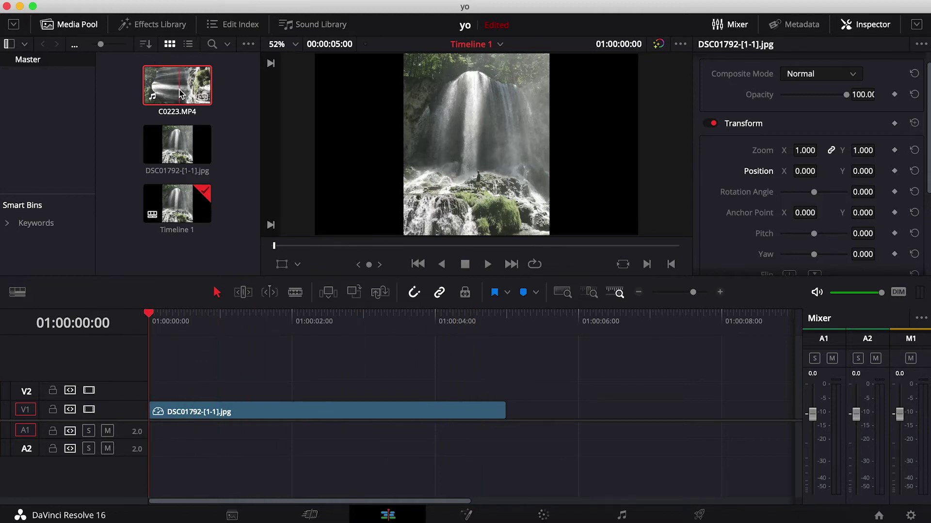
left_click_drag(196, 91, 213, 390)
left_click(297, 391)
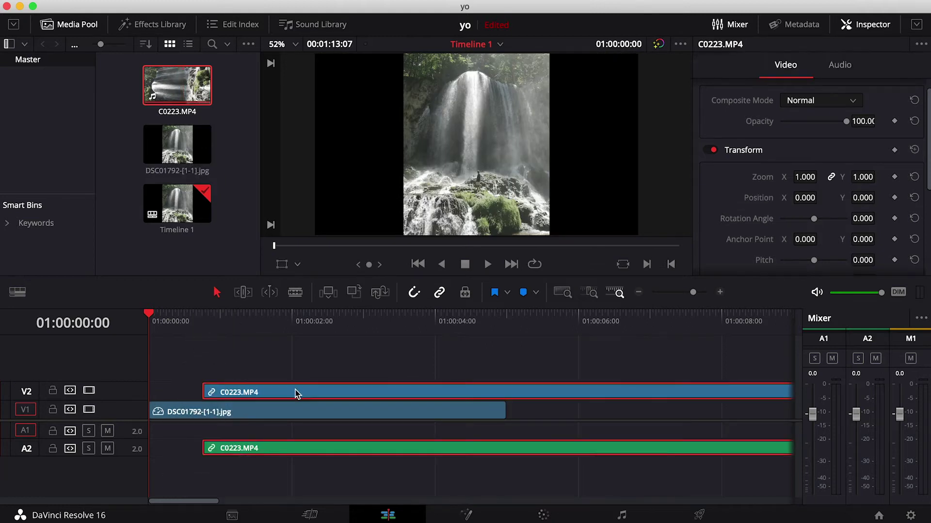
right_click(297, 392)
left_click(315, 414)
left_click(307, 429)
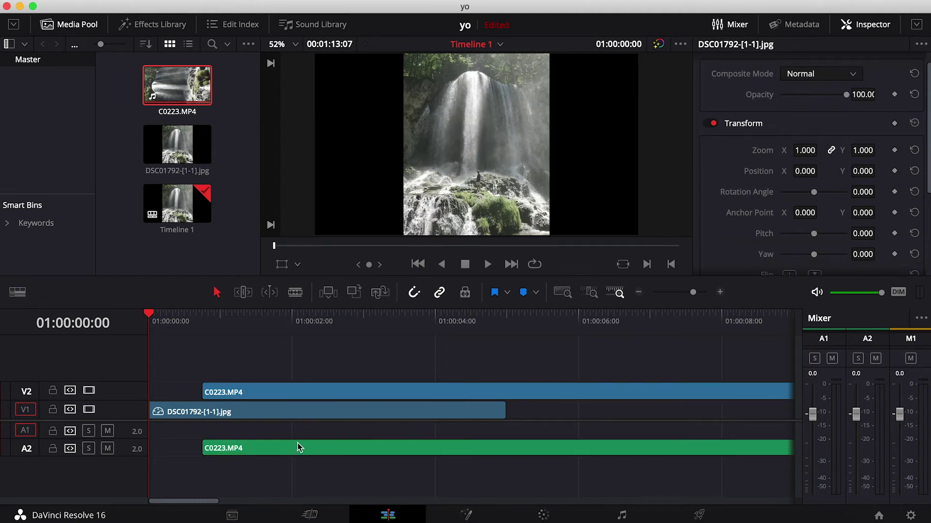
left_click(297, 444)
key("Delete")
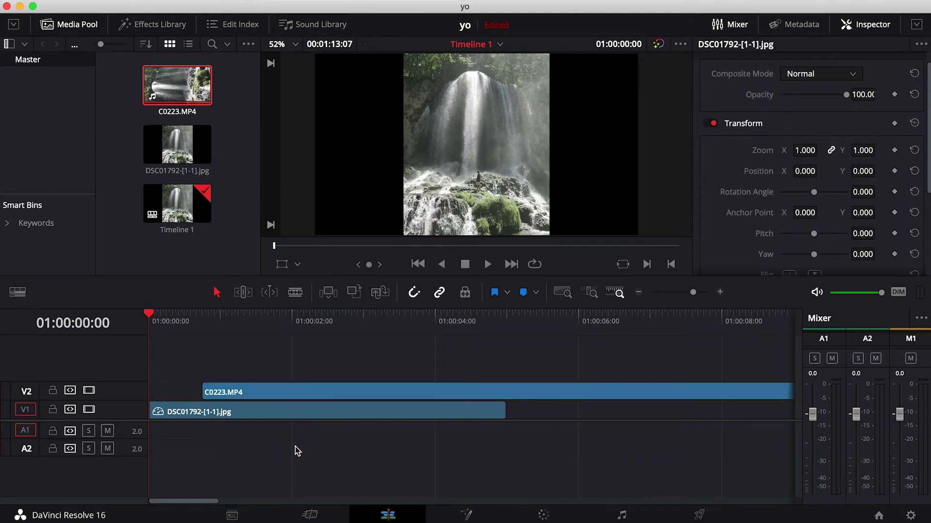
Step: Zoom out and blade the V2 waterfall clip at about 52 seconds (01:00:52:09)
left_click(641, 293)
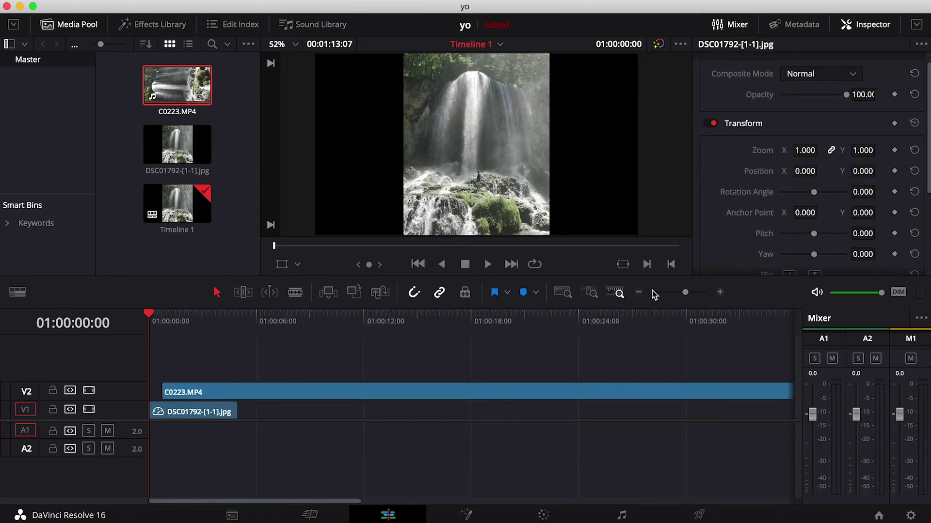
left_click(639, 294)
left_click_drag(153, 322, 619, 363)
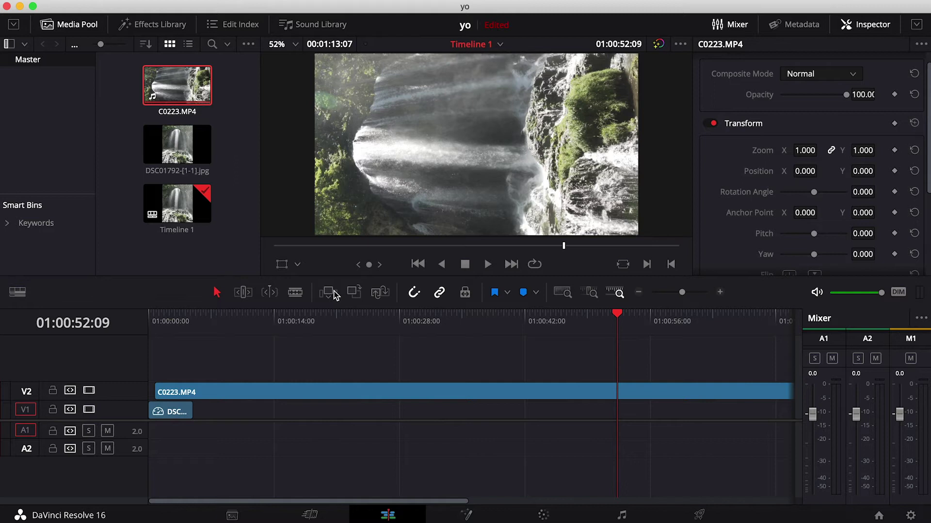
left_click(296, 292)
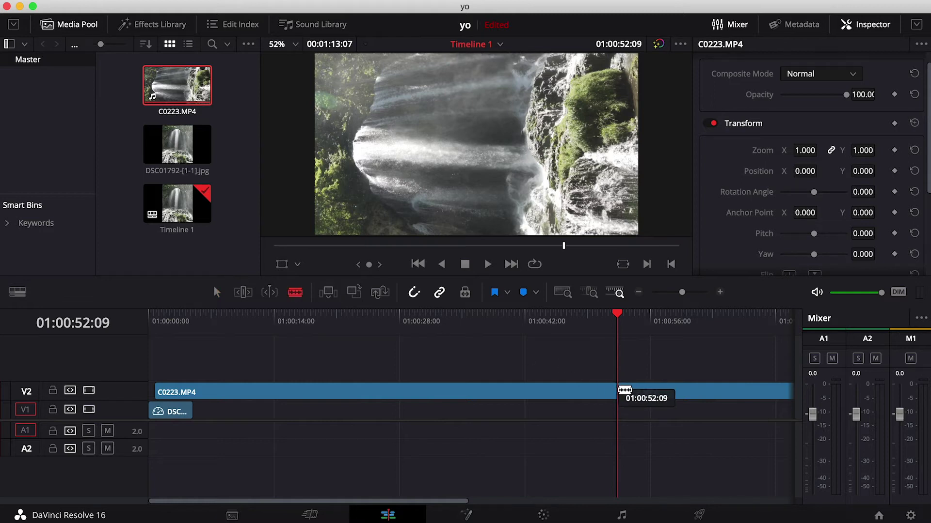
left_click(623, 392)
Step: Delete the clip's first part and move the remaining footage to 01:00:00:00
left_click(217, 293)
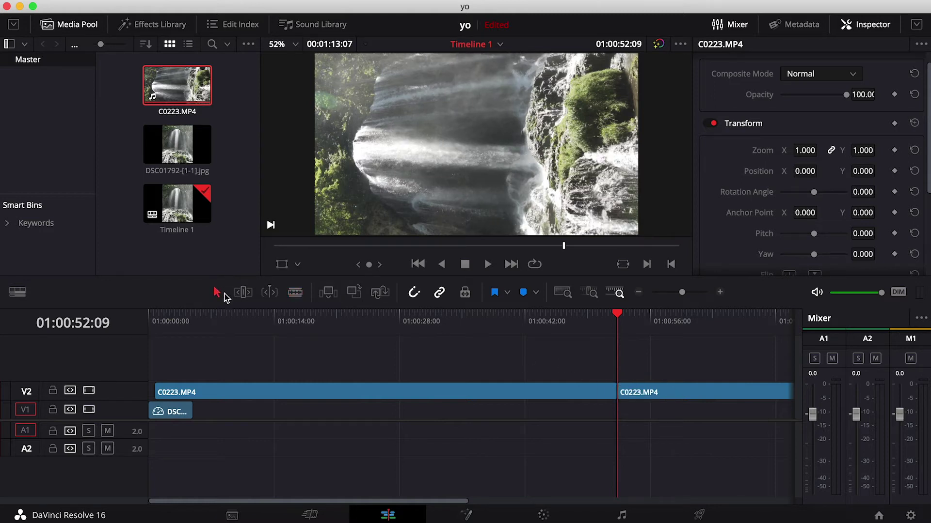
left_click(271, 392)
key("Delete")
left_click_drag(655, 396, 175, 390)
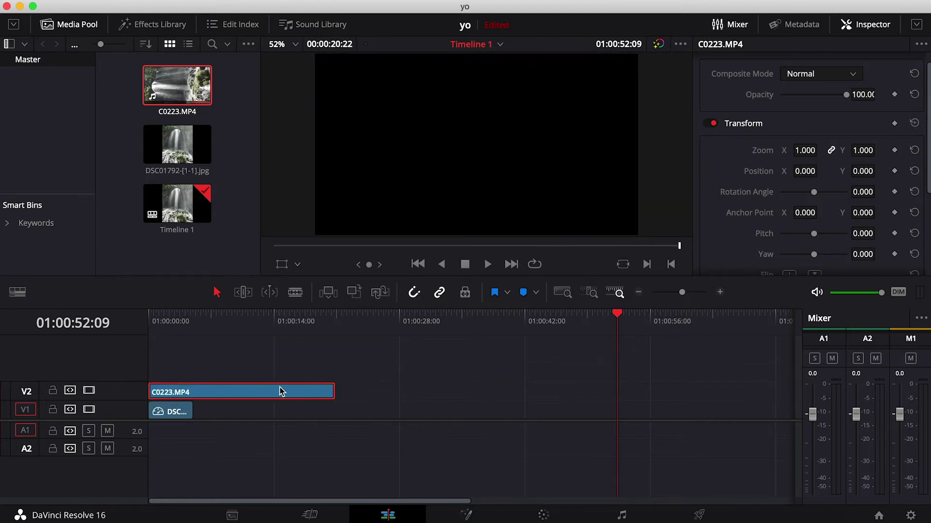
Step: Trim C0223.MP4 to about 5 seconds so it ends with the still photo beneath
left_click_drag(334, 390, 201, 395)
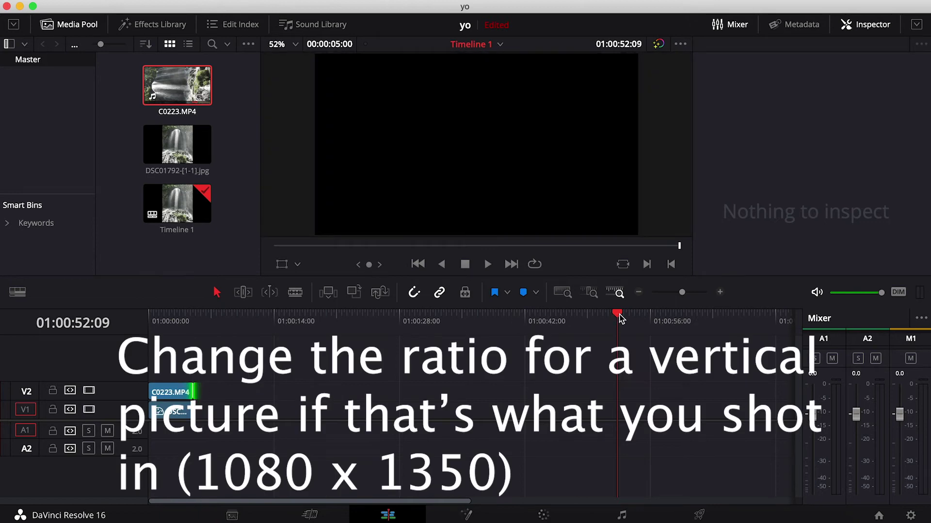
left_click_drag(620, 318, 149, 334)
left_click(169, 392)
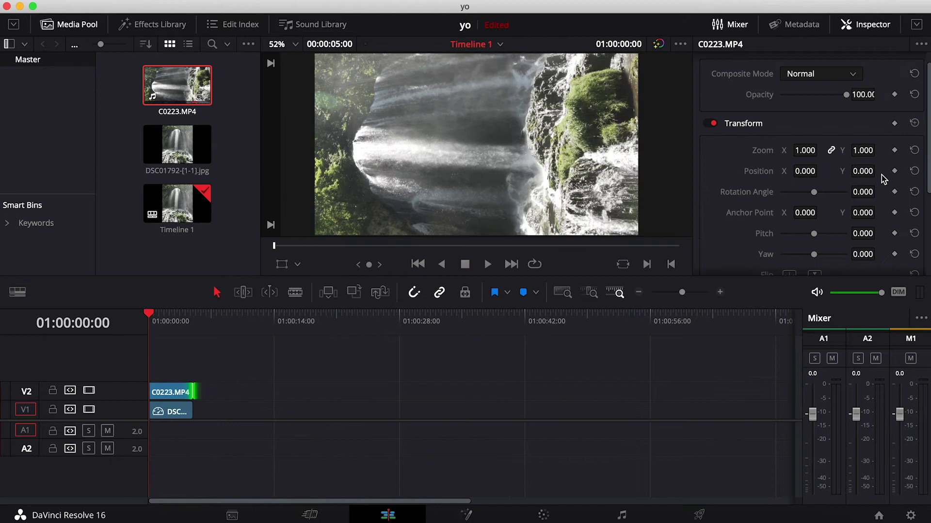
Step: Set the clip's Inspector Rotation Angle to -90 and Zoom to 0.580
left_click(862, 192)
type("-90")
key("Return")
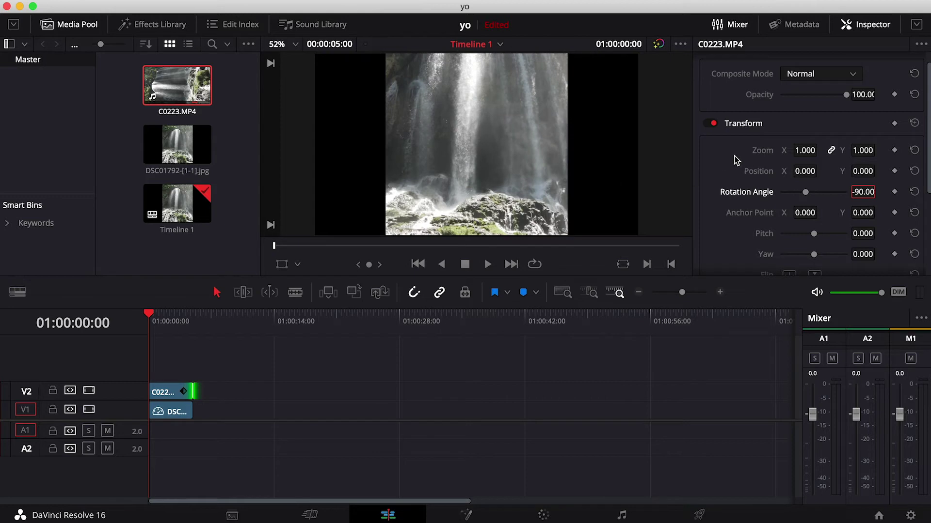
left_click_drag(805, 150, 783, 150)
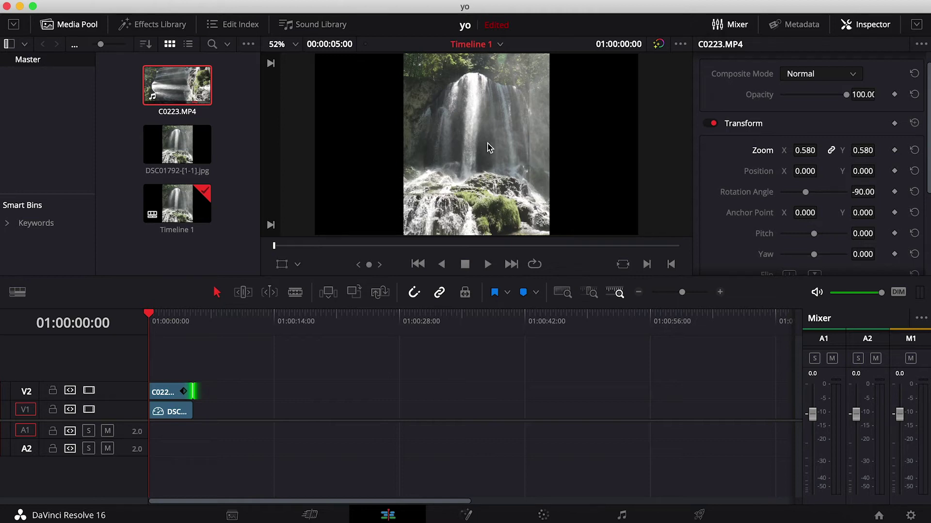
Step: Give the V2 clip 34.65 opacity and Position X -2.000, Y 6.000
left_click(165, 396)
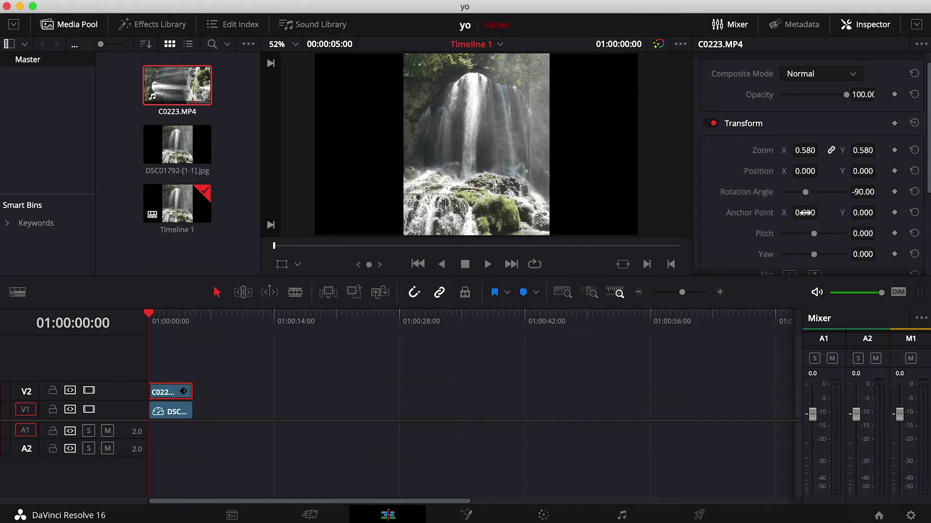
scroll(805, 213, "down", 3)
scroll(807, 242, "up", 4)
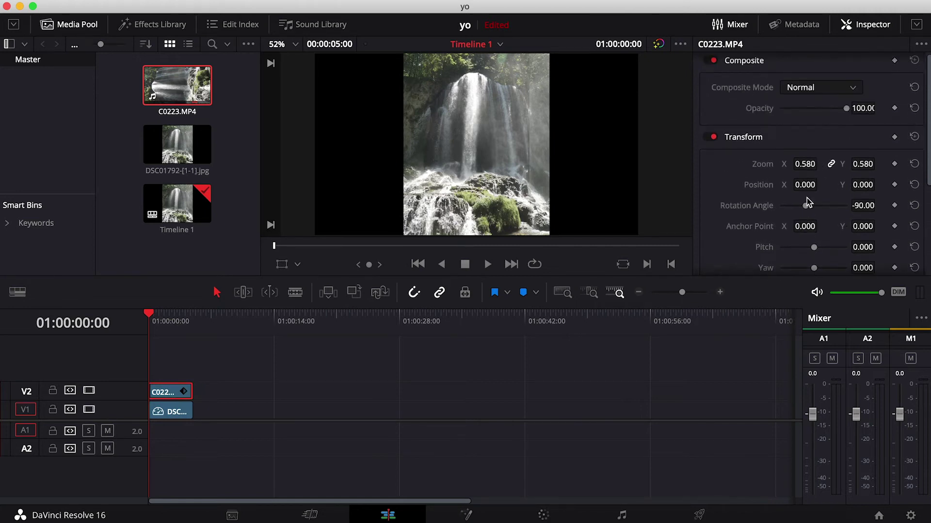
left_click_drag(846, 112, 809, 119)
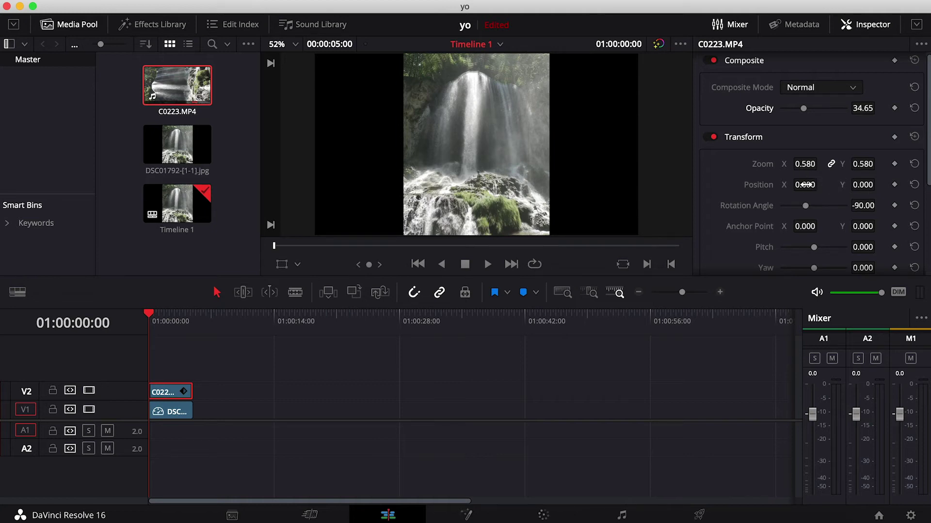
mouse_move(805, 184)
left_mouse_down()
mouse_move(790, 185)
mouse_move(821, 184)
left_mouse_up()
mouse_move(863, 184)
left_mouse_down()
mouse_move(846, 185)
mouse_move(878, 184)
left_mouse_up()
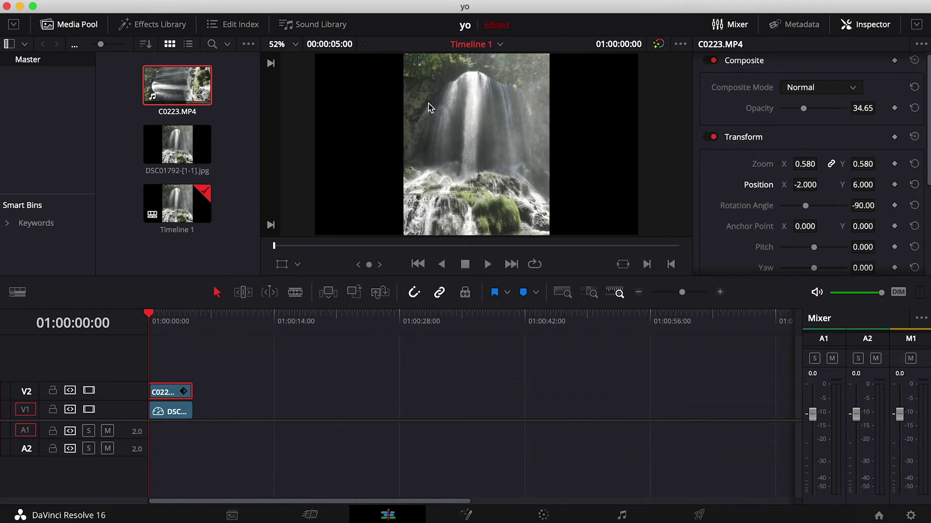
Step: On the Color page, add serial node 02 and an alpha output to the node graph
left_click(543, 515)
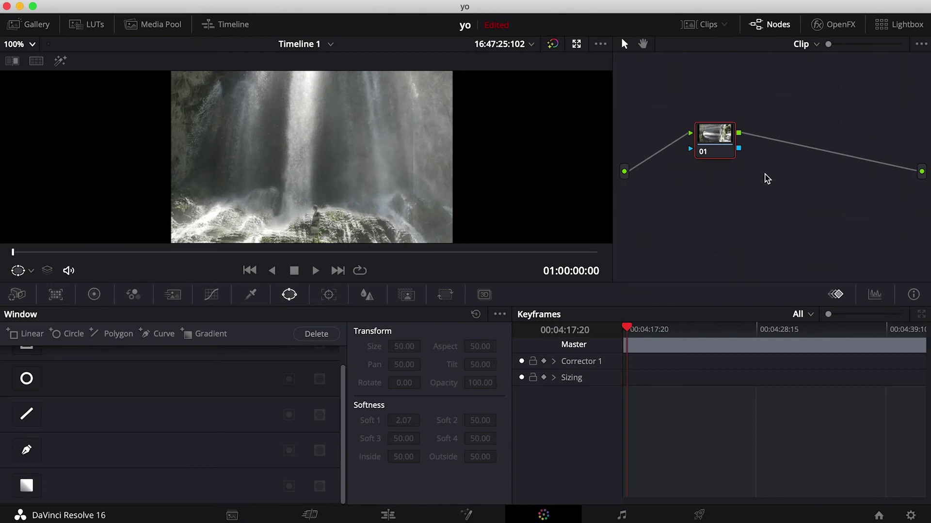
key("alt+s")
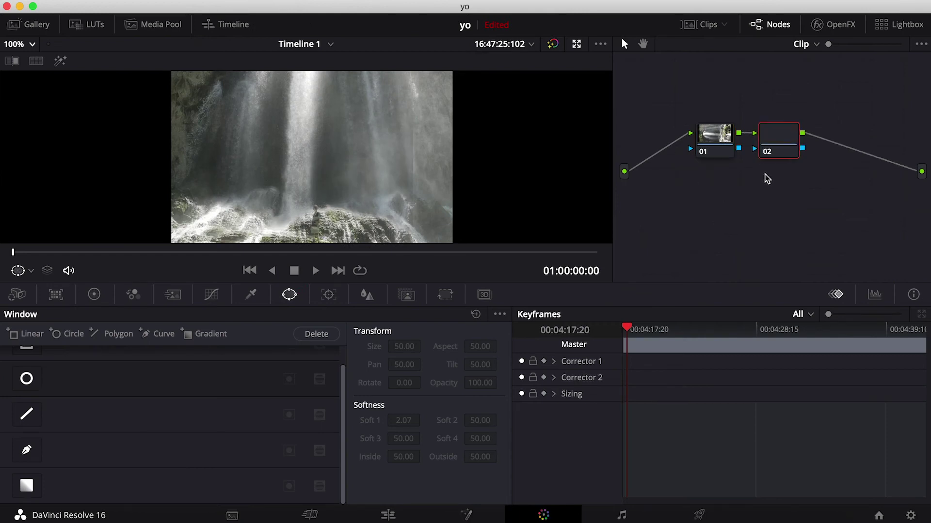
right_click(862, 180)
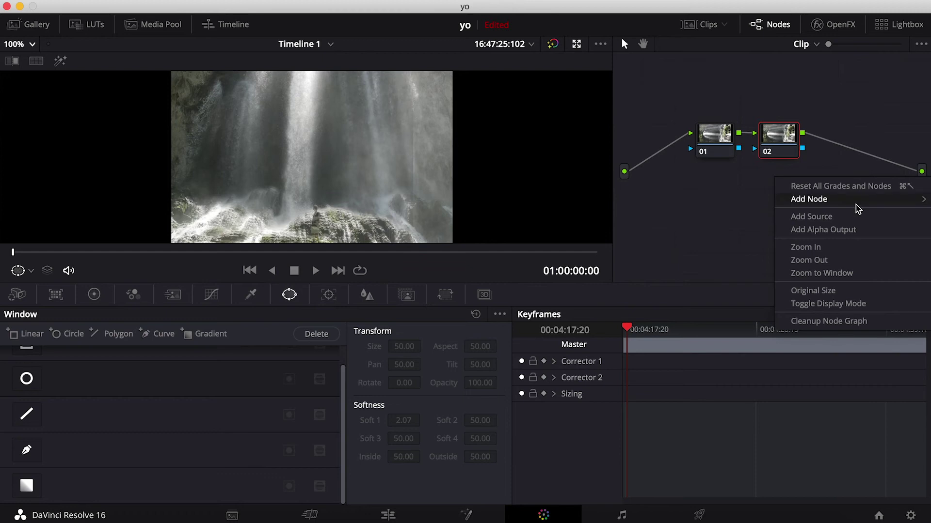
left_click(850, 235)
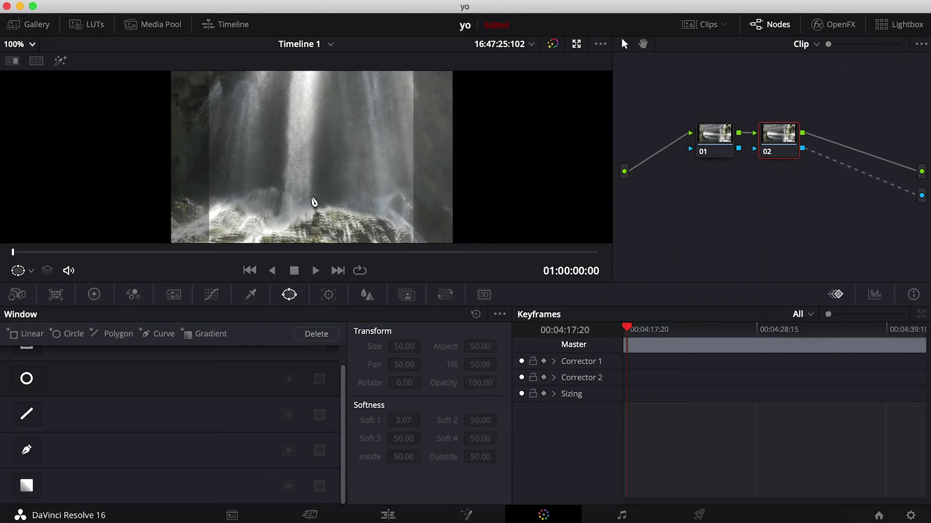
left_click(320, 269)
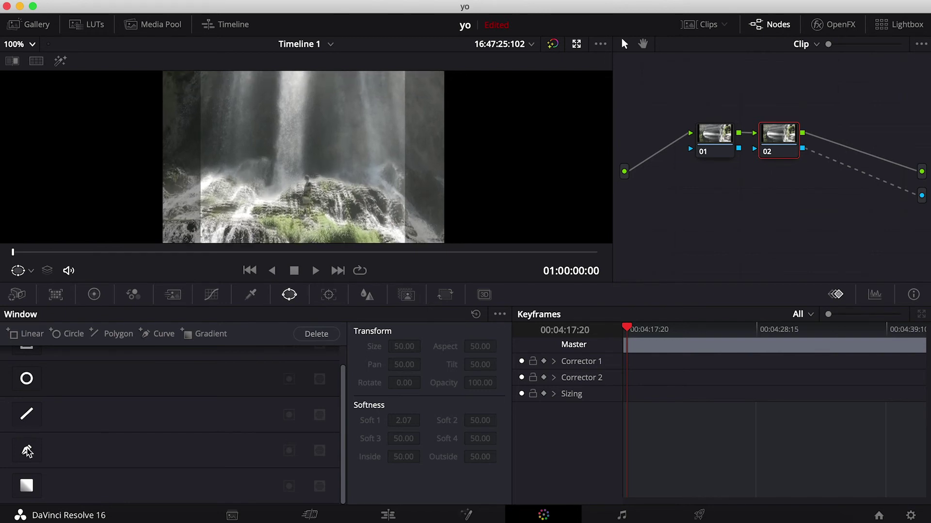
Step: Draw a closed Curve window on node 02 outlining the falling water down to the rocks
left_click(27, 451)
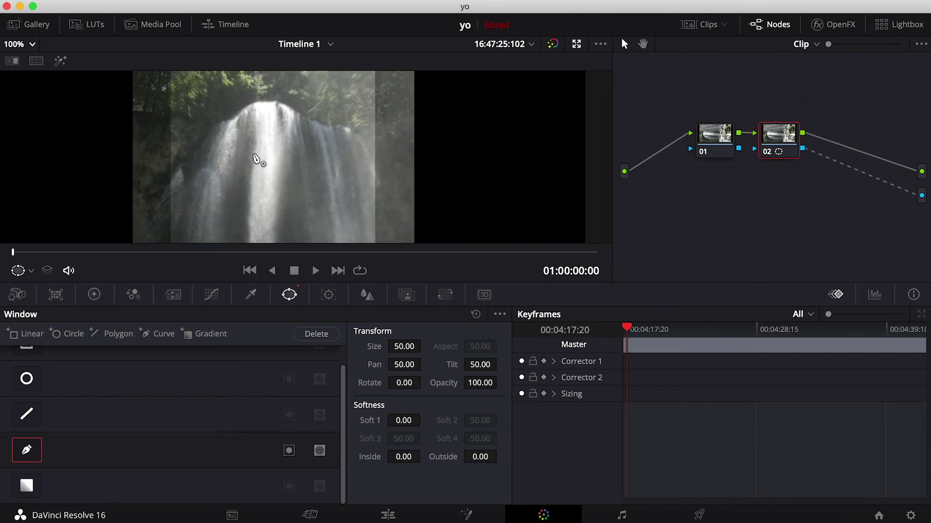
left_click(274, 100)
left_click(265, 101)
left_click(248, 104)
left_click(233, 121)
left_click(216, 143)
left_click(204, 180)
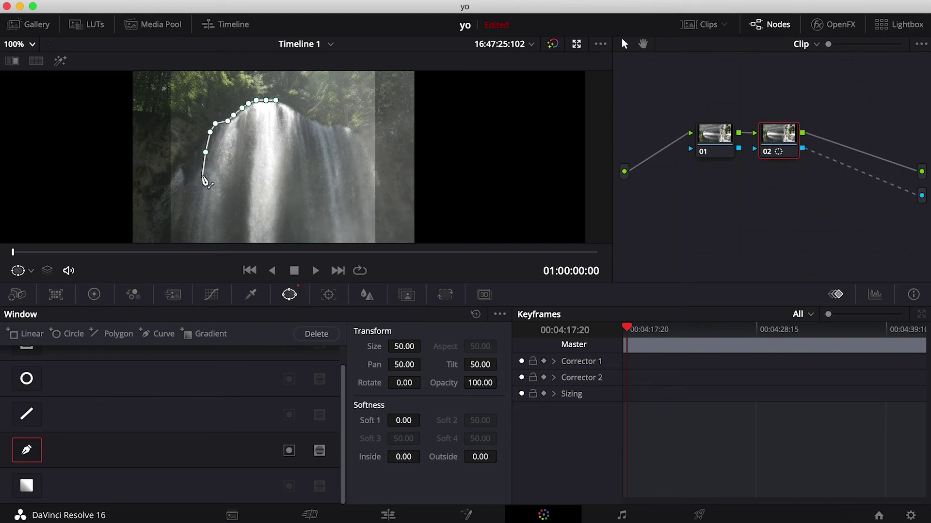
mouse_move(208, 205)
left_mouse_down()
mouse_move(246, 231)
mouse_move(288, 202)
mouse_move(374, 224)
mouse_move(382, 202)
mouse_move(369, 120)
left_mouse_up()
left_click(309, 87)
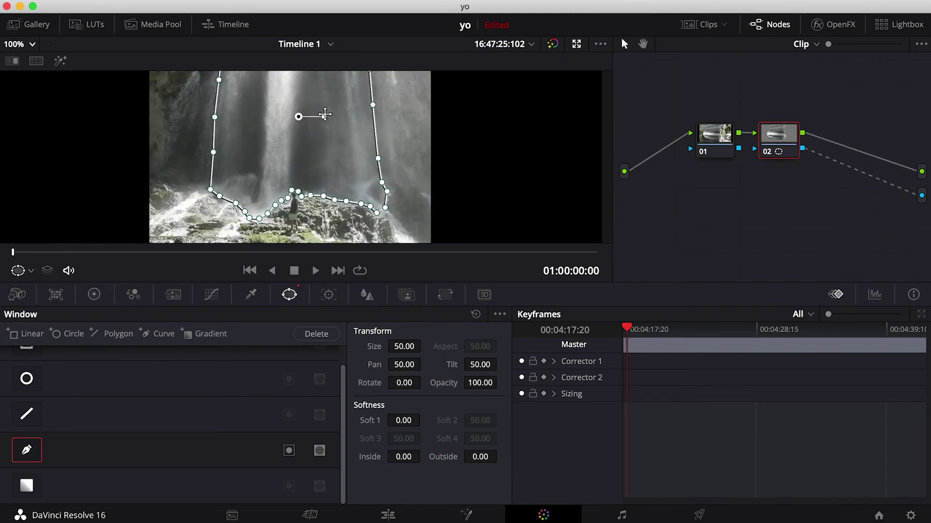
scroll(324, 114, "up", 3)
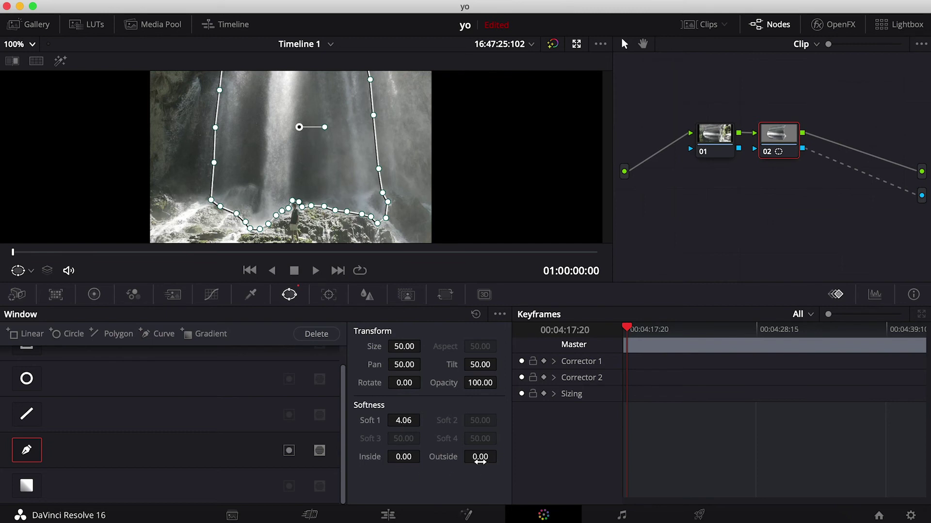
Step: Raise the curve window's Outside softness to 0.66
left_click_drag(487, 457, 500, 456)
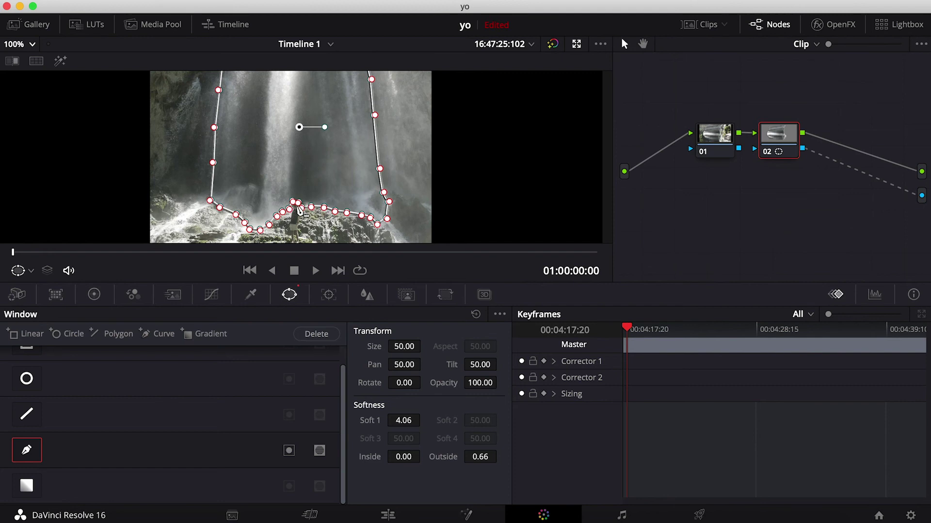
Step: On the Edit page, return C0223.MP4's opacity to 100.00 and play the cinemagraph through
left_click(390, 516)
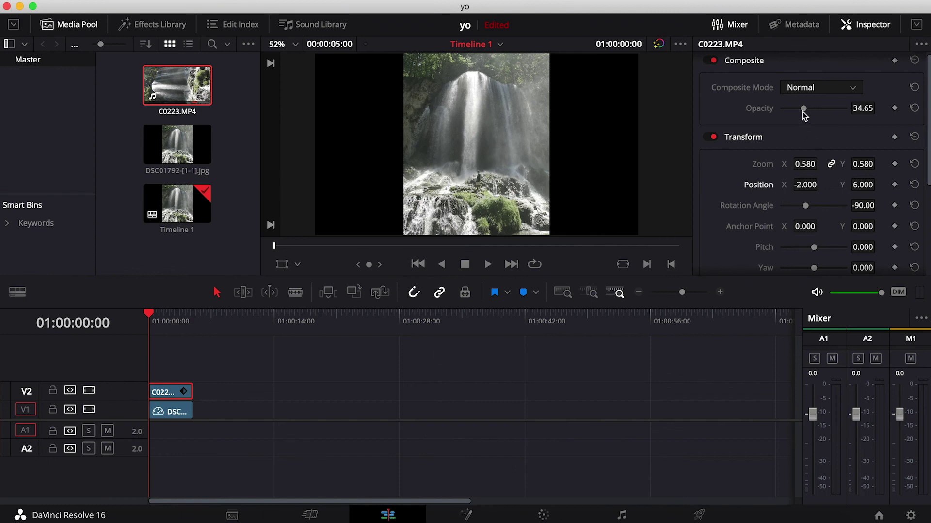
left_click_drag(804, 108, 849, 110)
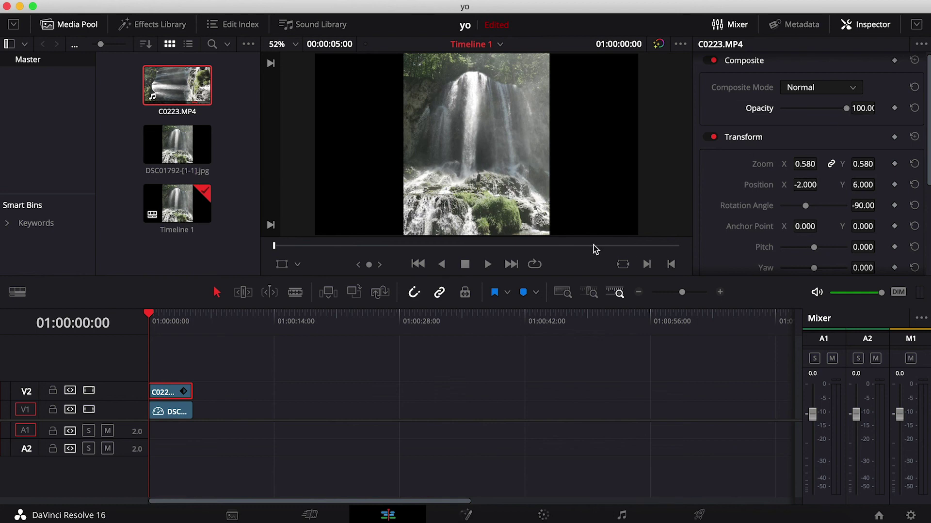
key("space")
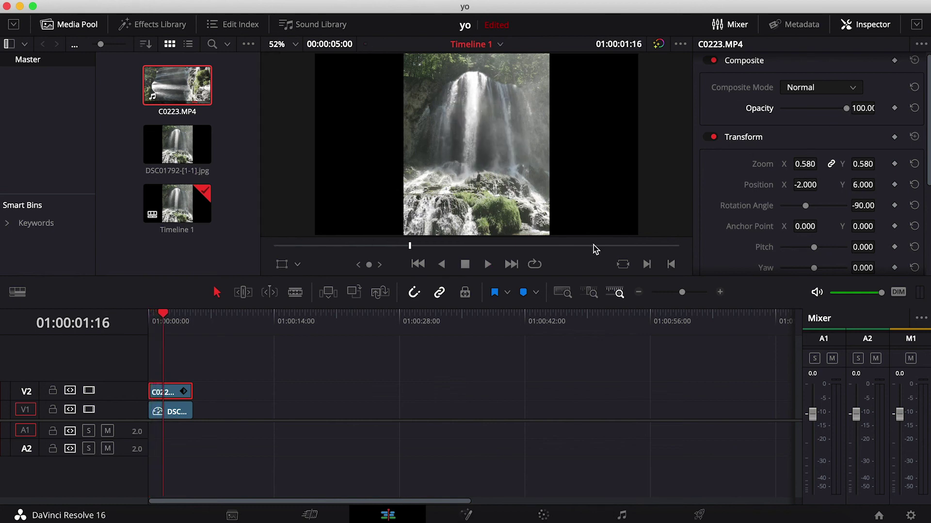
mouse_move(166, 316)
left_mouse_down()
mouse_move(150, 316)
mouse_move(197, 316)
left_mouse_up()
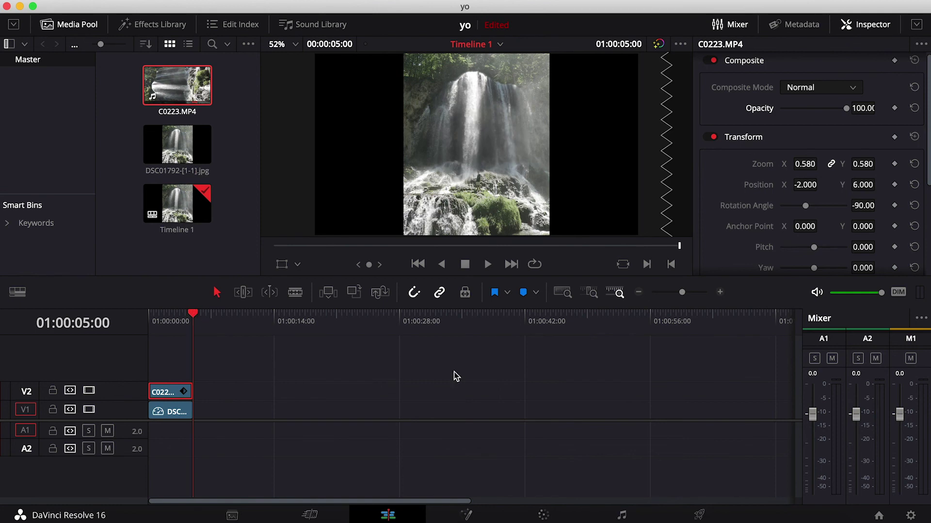